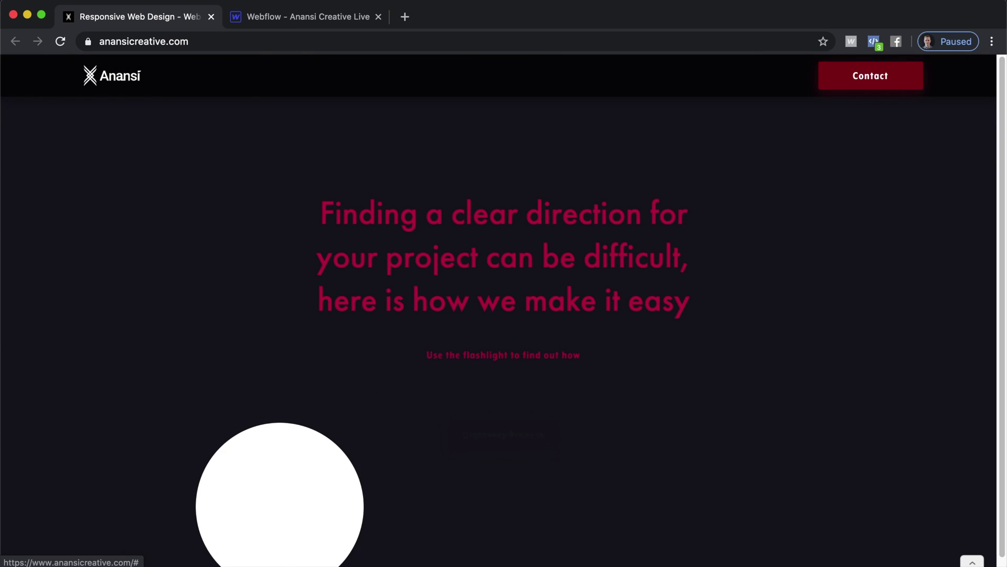
# - Scroll the Anansi Creative homepage past the flashlight intro to the text about editing and previewing live
pyautogui.scroll(-5, 280, 506)
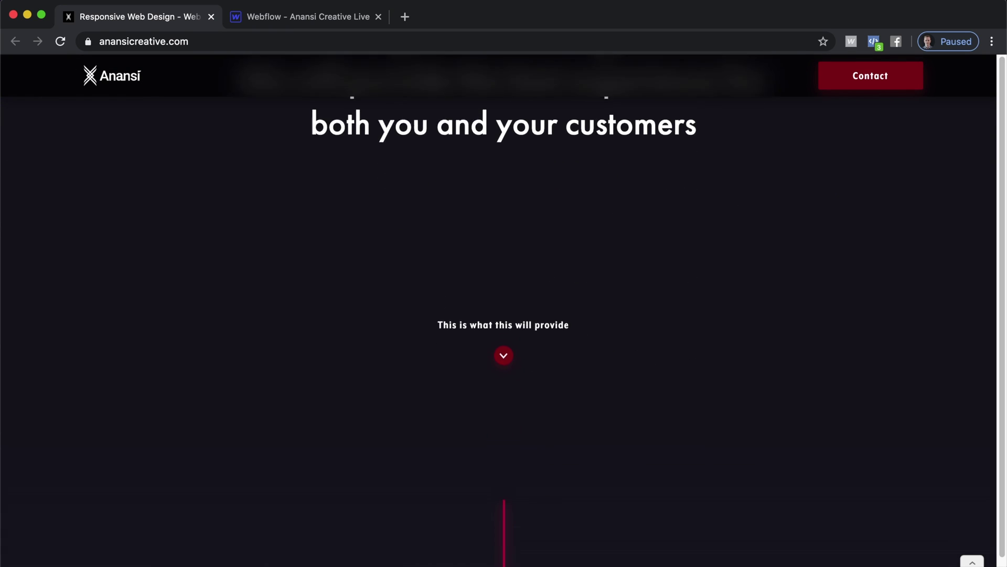
pyautogui.scroll(-8, 503, 310)
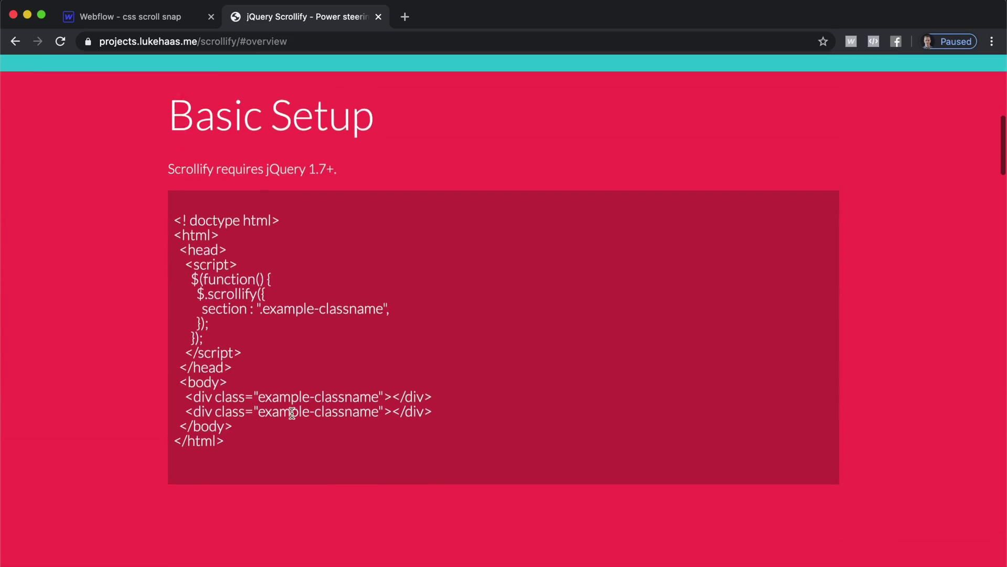
# - Scroll through the Scrollify docs' Basic Setup example
pyautogui.scroll(2, 292, 413)
pyautogui.scroll(-2, 292, 414)
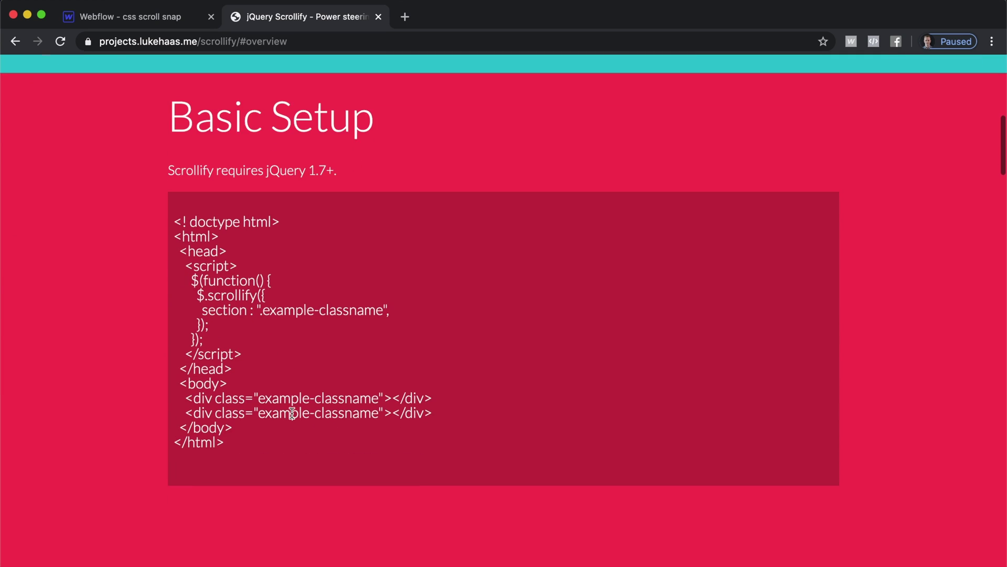
pyautogui.scroll(-2, 292, 414)
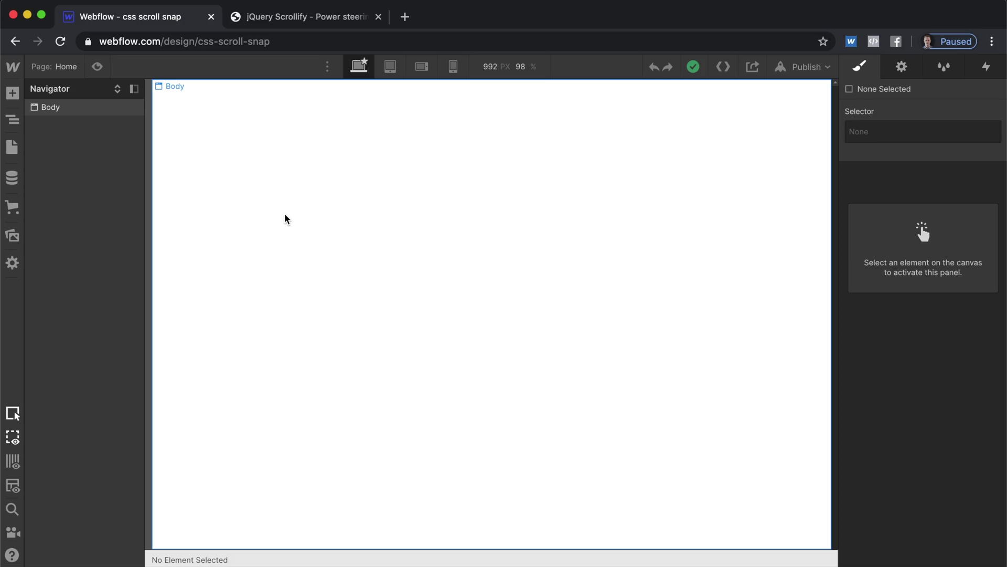
# - Add a Div Block via Quick Find and give it the new class scroll-snap-wrapper
pyautogui.press('super+e')
pyautogui.write('div')
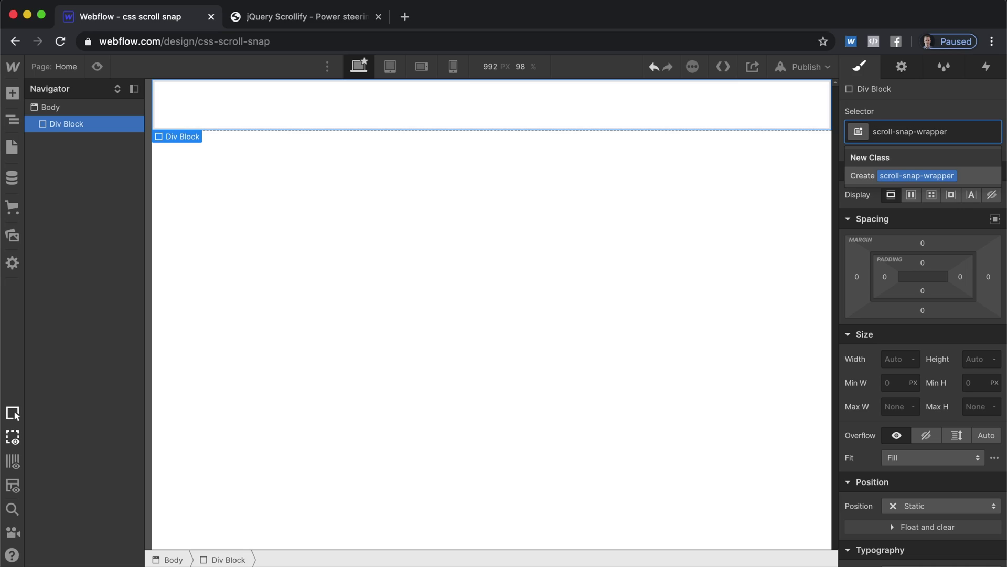
pyautogui.click(940, 177)
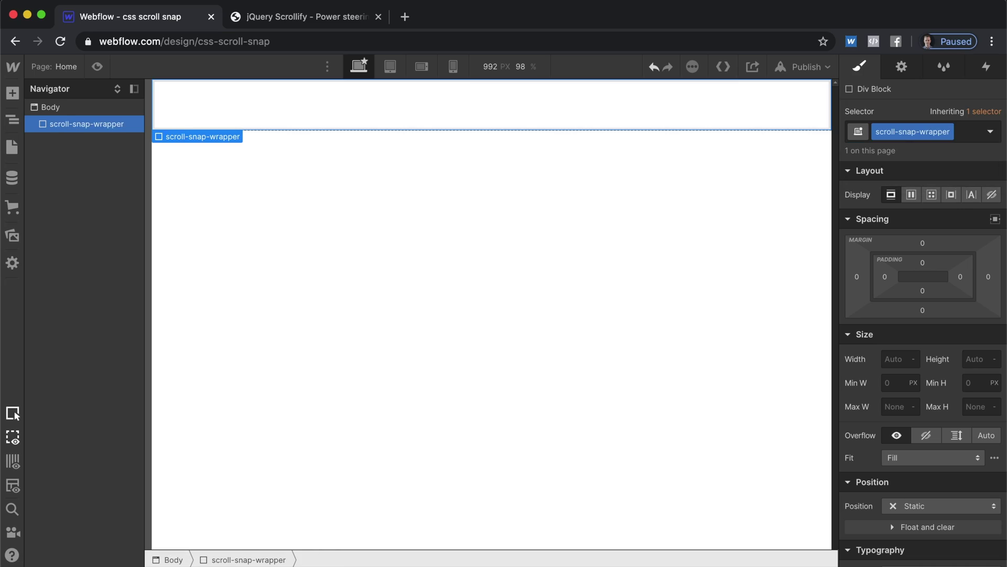
# - Size the wrapper to 100vh height and 100vw width, with overflow set to scroll
pyautogui.click(975, 359)
pyautogui.write('100vh')
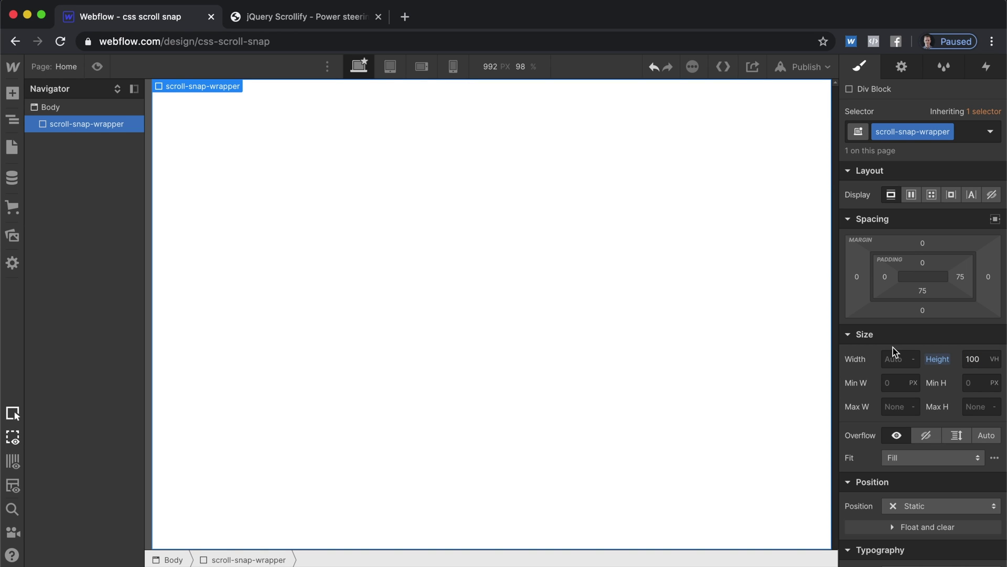
pyautogui.click(893, 358)
pyautogui.write('100')
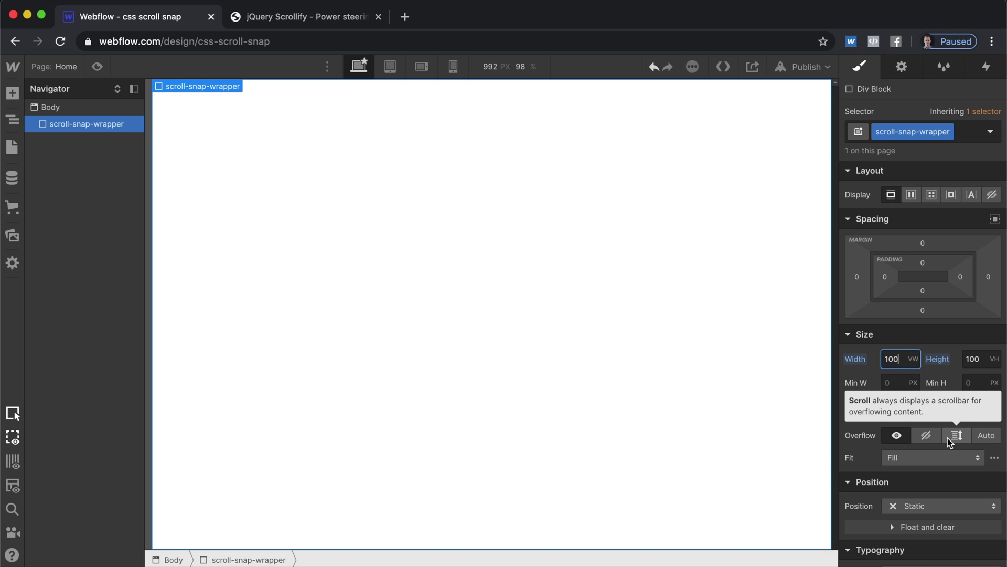
pyautogui.click(948, 439)
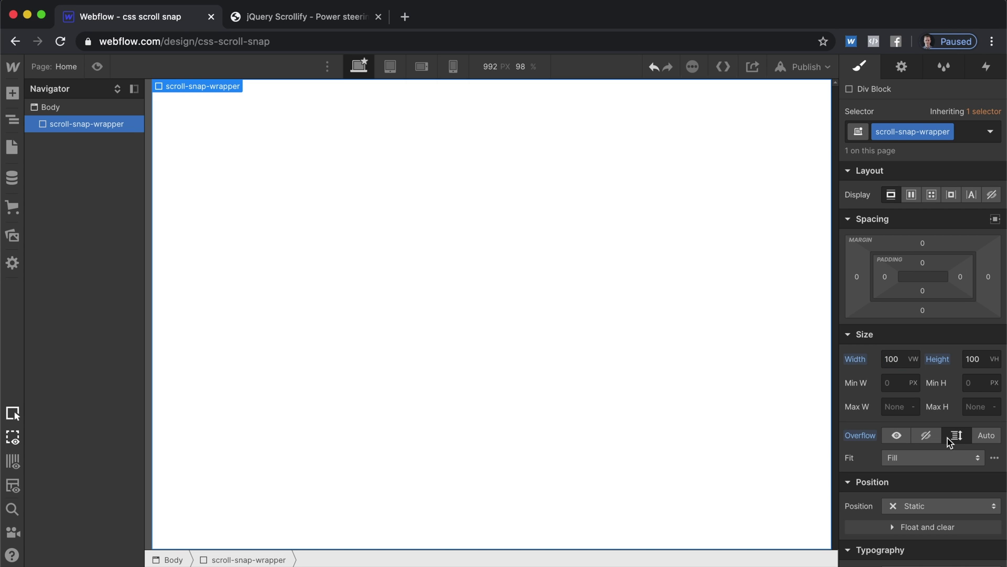
# - Insert a Section inside scroll-snap-wrapper and duplicate it to make three sections
pyautogui.press('super+e')
pyautogui.write('se')
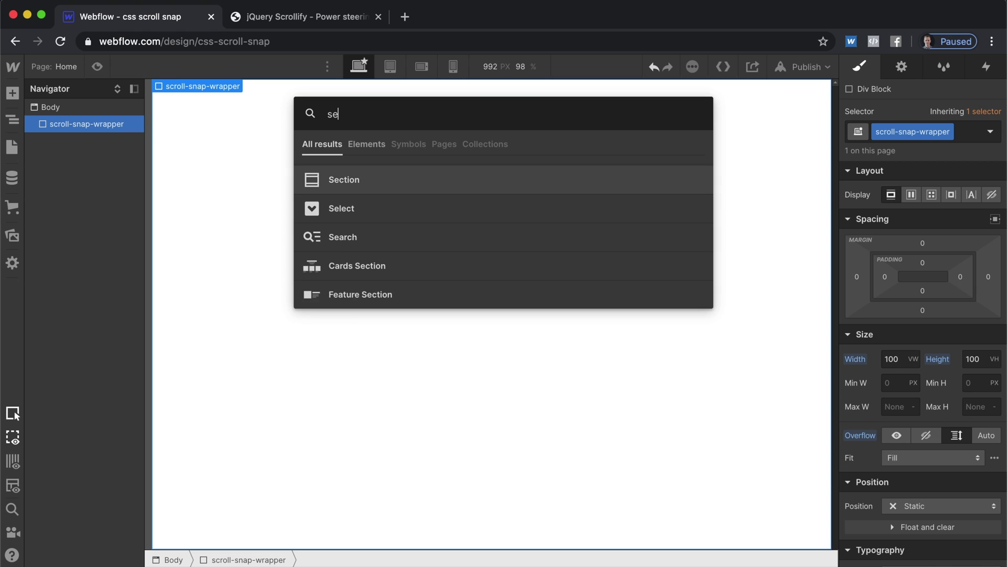
pyautogui.press('Return')
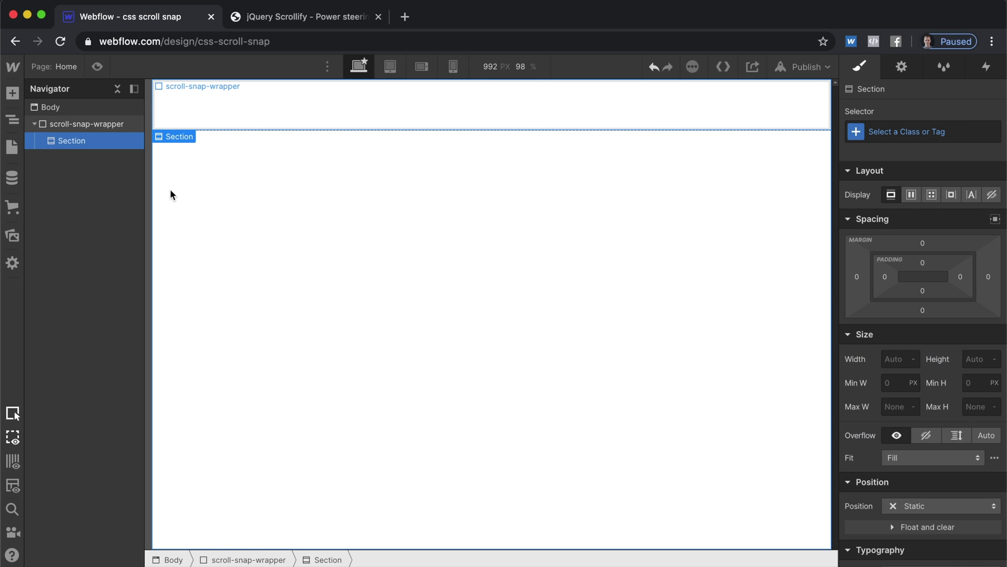
pyautogui.press('super+d')
pyautogui.press('super+d')
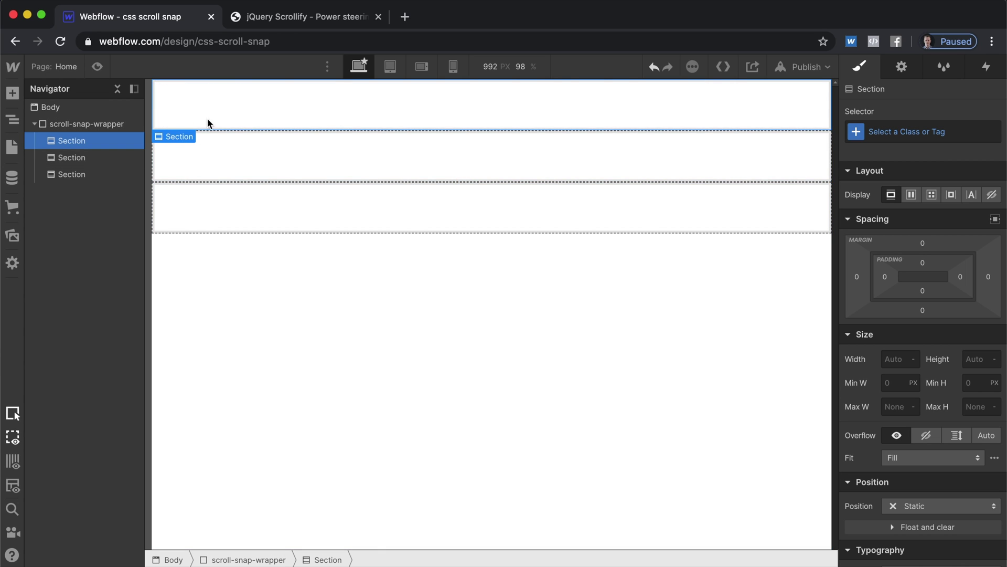
# - Give the three sections the classes section-1, section-2 and section-3
pyautogui.click(891, 126)
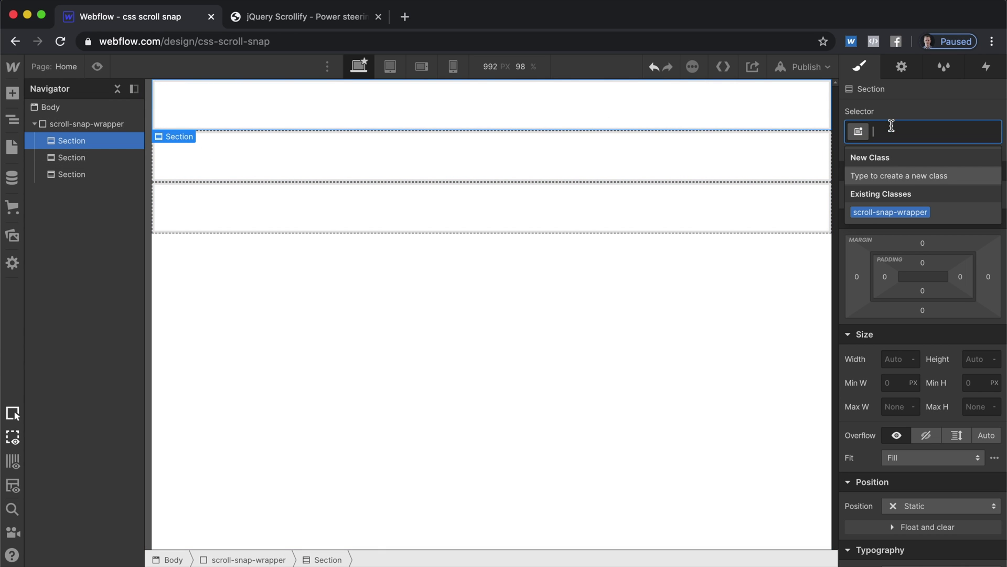
pyautogui.write('section')
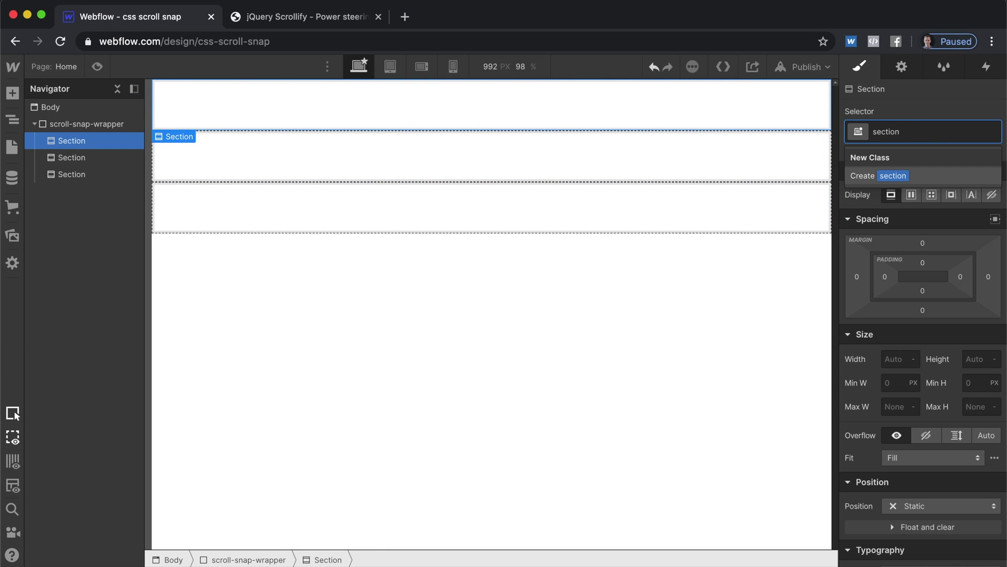
pyautogui.write('-1')
pyautogui.press('Return')
pyautogui.click(655, 157)
pyautogui.click(891, 131)
pyautogui.write('section')
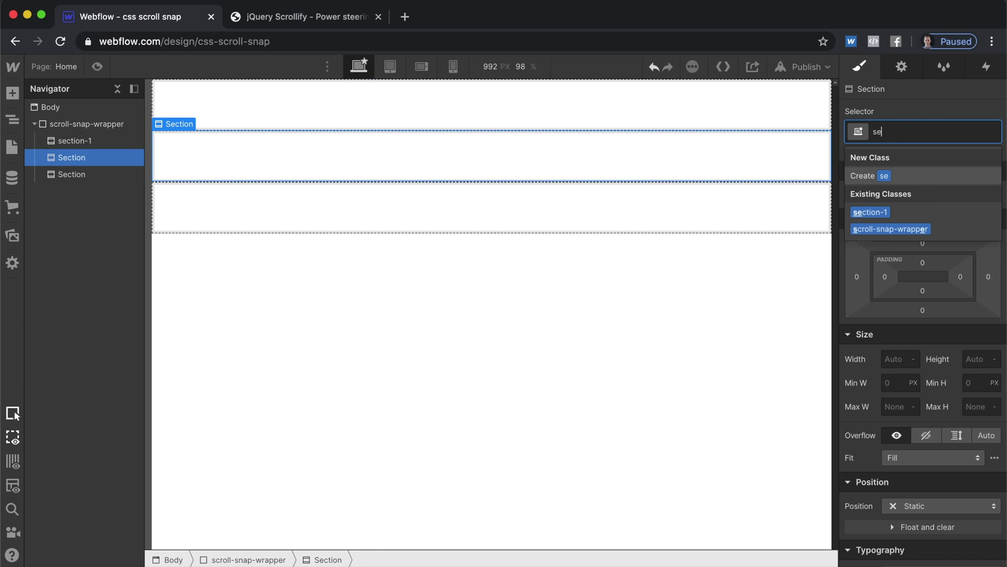
pyautogui.write('-2')
pyautogui.press('Return')
pyautogui.click(755, 202)
pyautogui.press('super+Return')
pyautogui.write('section-3')
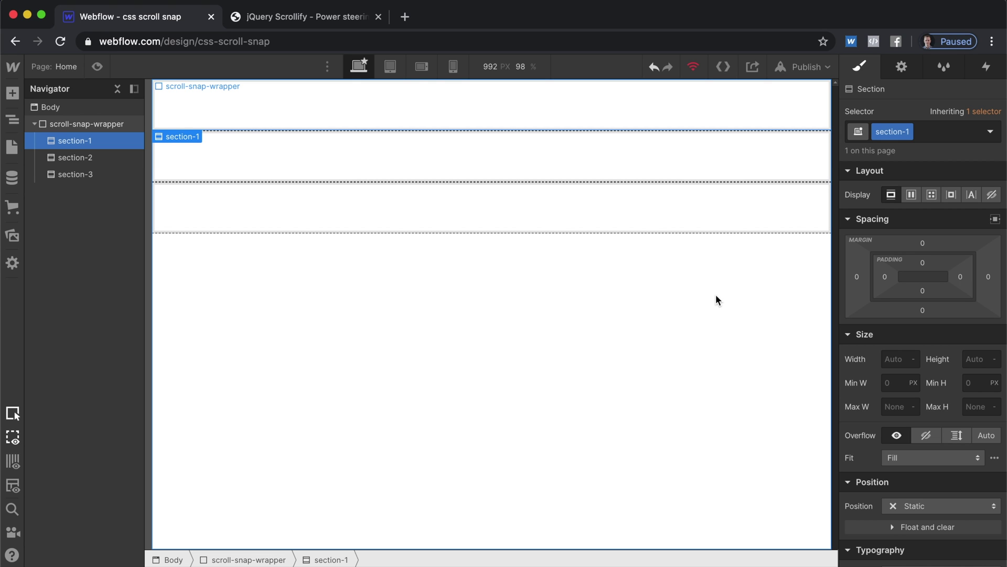
# - Make section-1 and section-2 100vh tall and give section-2 a black background
pyautogui.scroll(-5, 933, 265)
pyautogui.click(974, 234)
pyautogui.write('100')
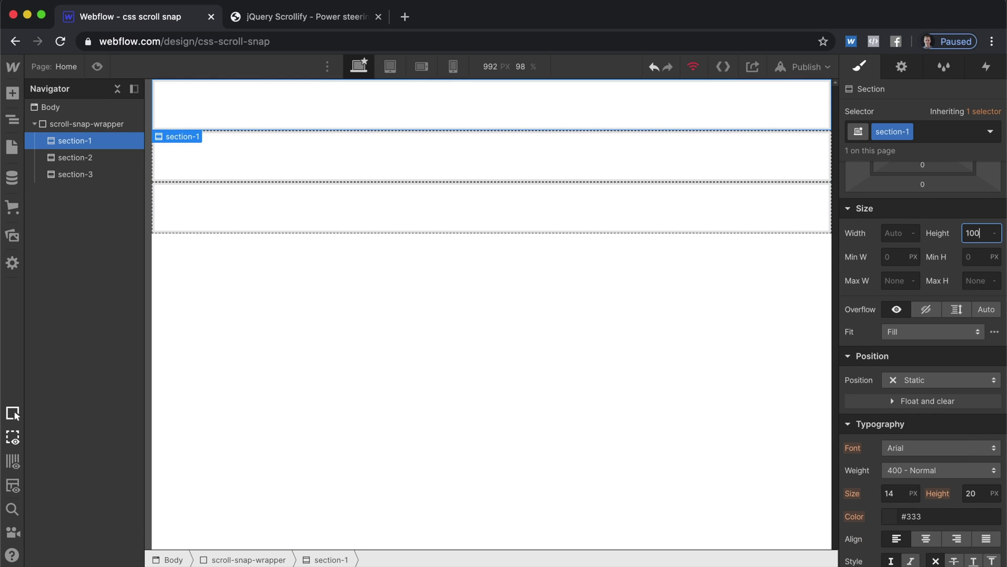
pyautogui.write('vh')
pyautogui.press('Return')
pyautogui.click(126, 157)
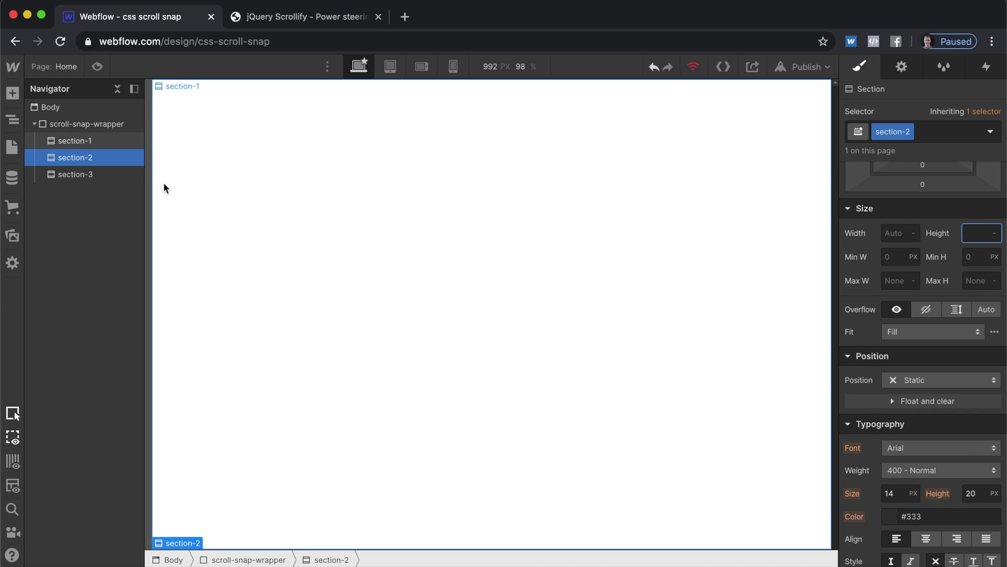
pyautogui.write('100vh')
pyautogui.press('Return')
pyautogui.scroll(-5, 924, 314)
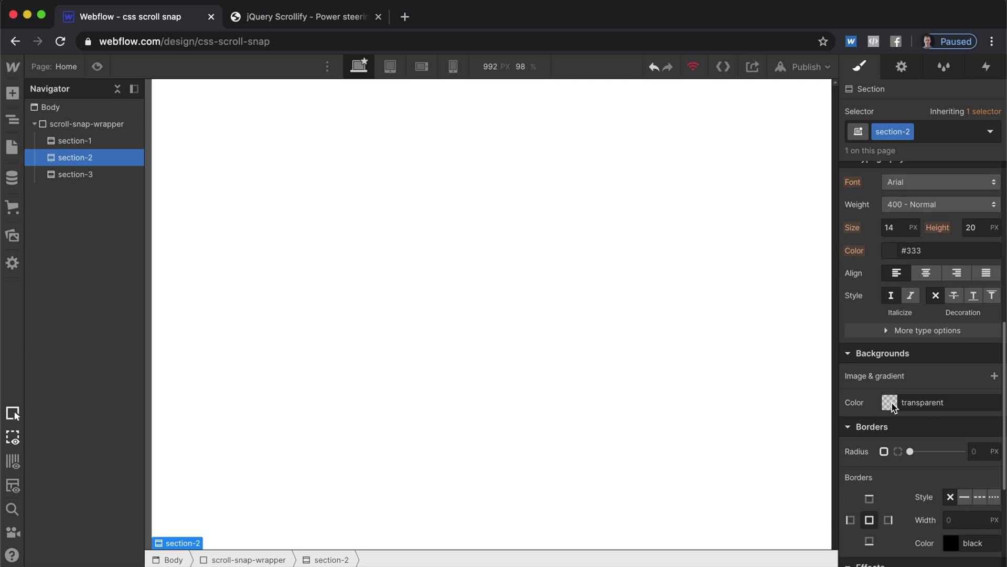
pyautogui.click(890, 402)
pyautogui.click(937, 305)
pyautogui.click(890, 402)
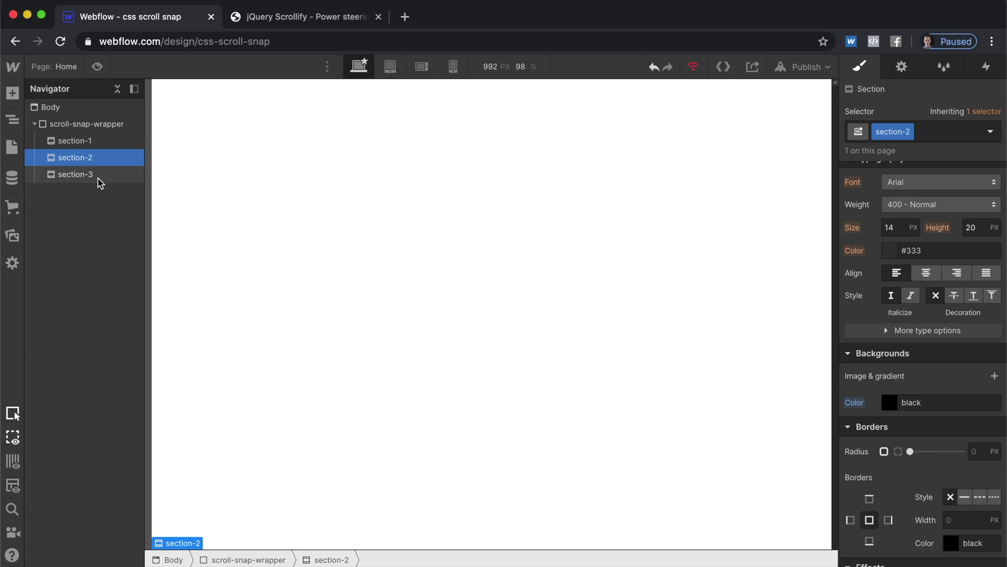
# - Make section-3 100vh tall with an orange #c3702b background
pyautogui.click(94, 175)
pyautogui.scroll(-3, 971, 315)
pyautogui.click(975, 317)
pyautogui.write('10')
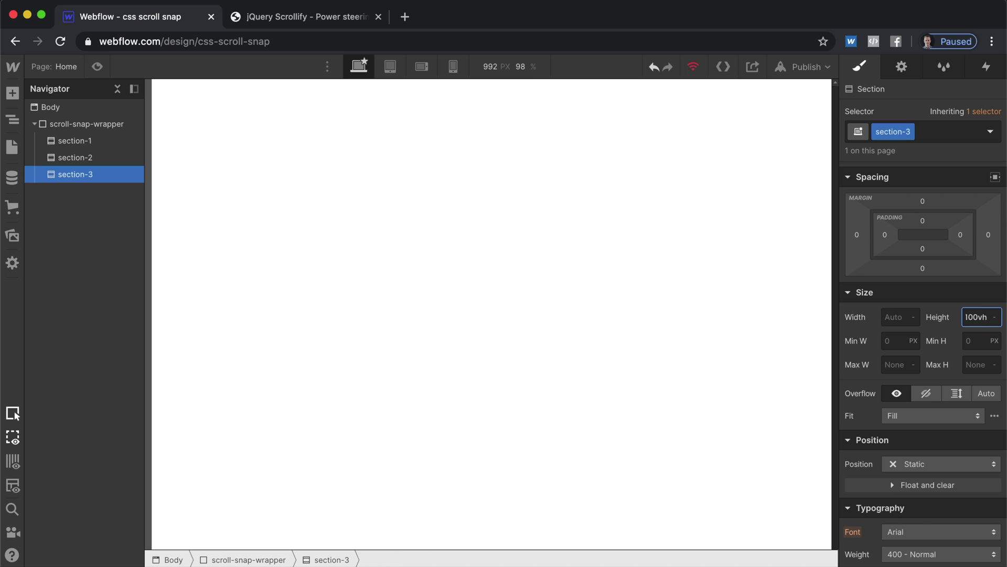
pyautogui.write('0vh')
pyautogui.press('Return')
pyautogui.scroll(-10, 953, 428)
pyautogui.click(890, 208)
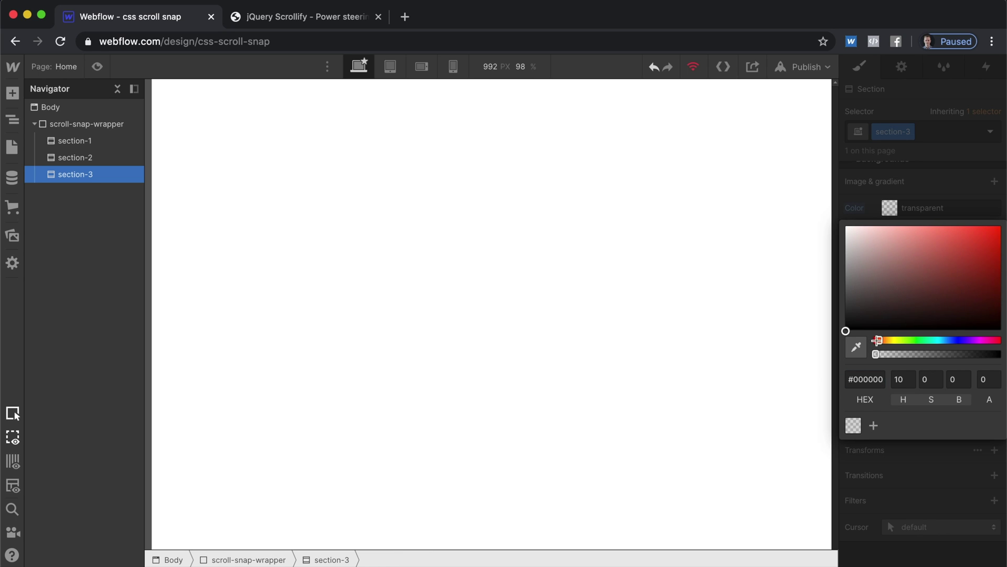
pyautogui.moveTo(876, 339); pyautogui.dragTo(885, 340)
pyautogui.moveTo(965, 270); pyautogui.dragTo(968, 250)
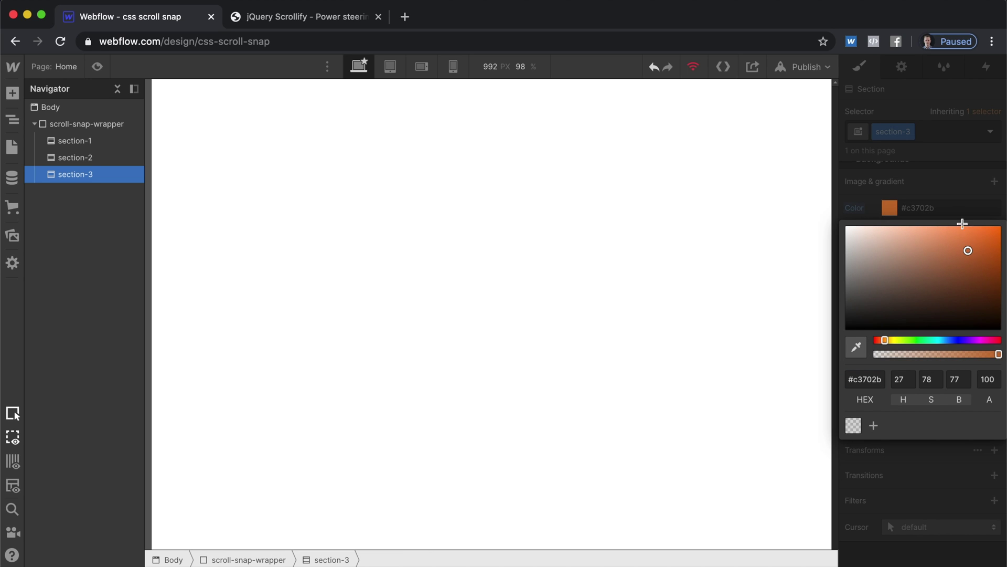
pyautogui.click(953, 205)
pyautogui.scroll(-5, 459, 449)
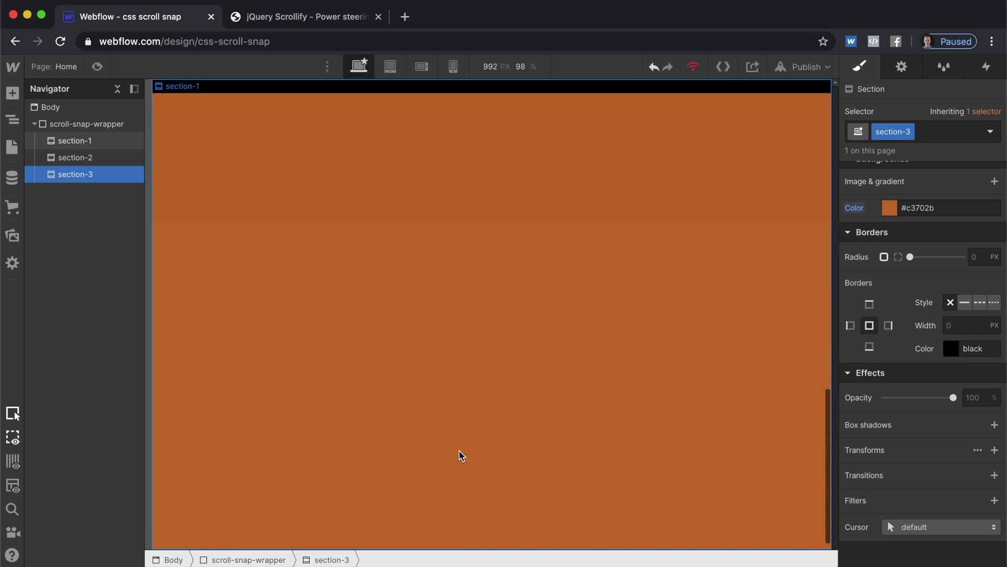
pyautogui.scroll(10, 459, 455)
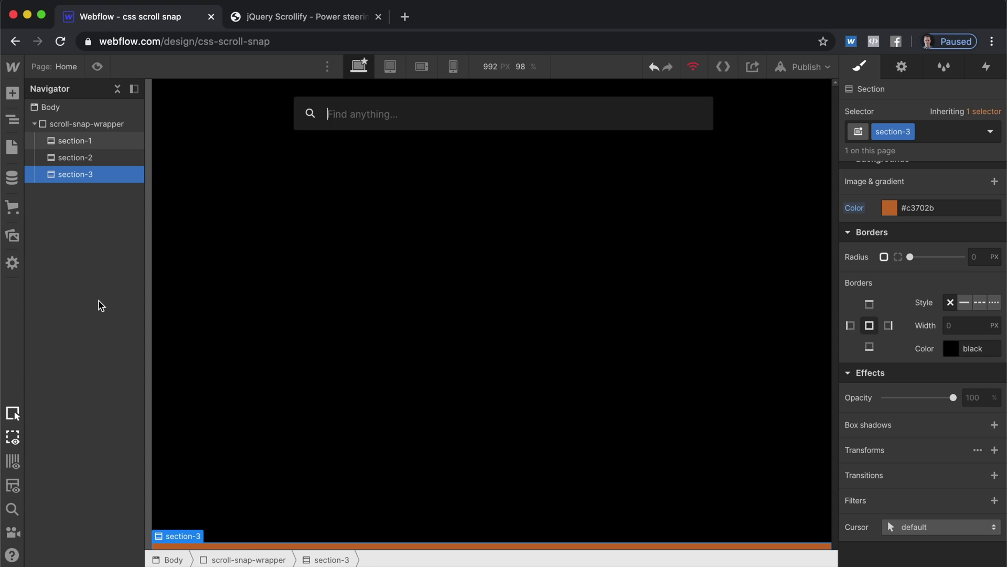
# - Insert an HTML Embed, drag it above section-1 in the Navigator, and set Display to None
pyautogui.write('em')
pyautogui.press('Return')
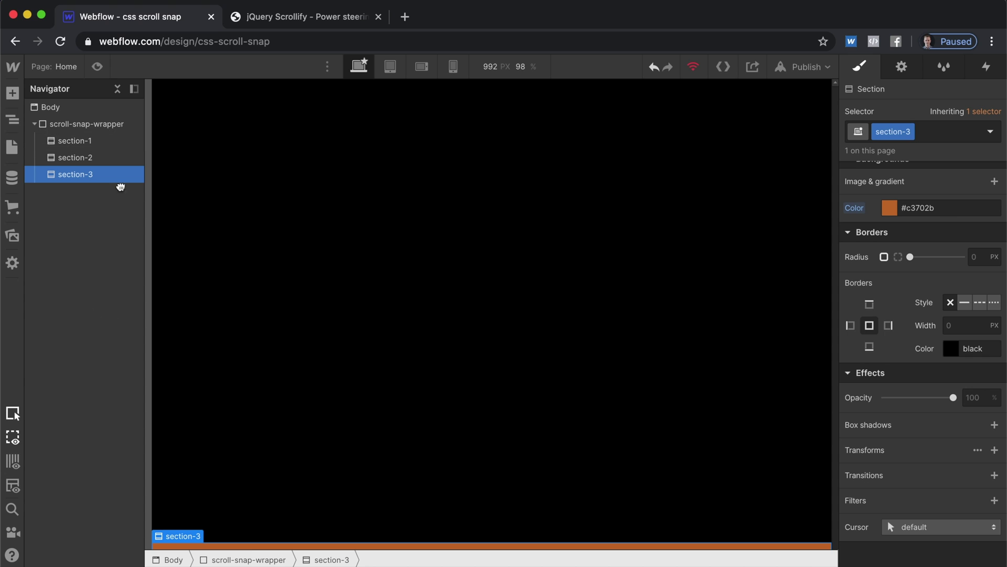
pyautogui.click(105, 191)
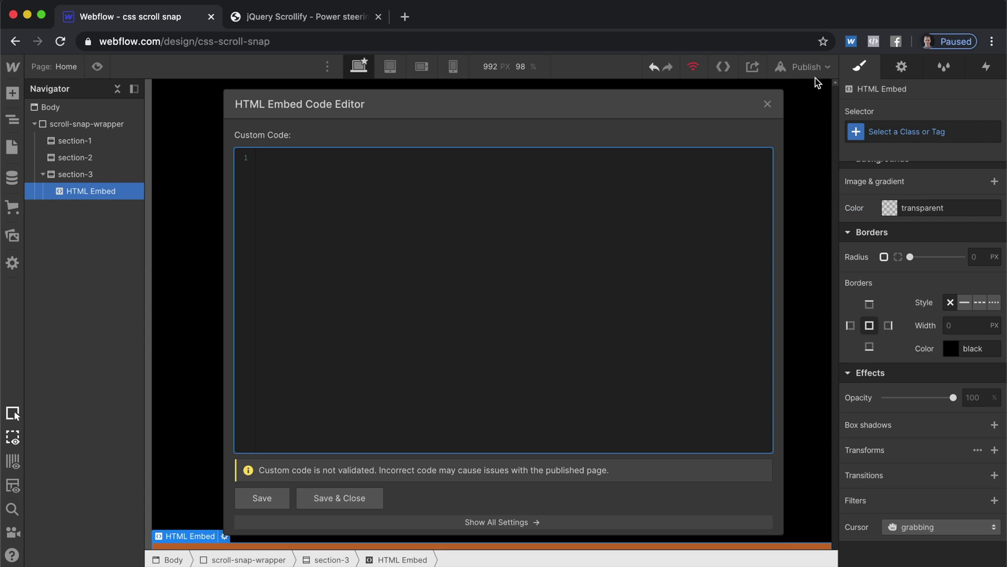
pyautogui.click(768, 104)
pyautogui.moveTo(117, 191); pyautogui.dragTo(81, 138)
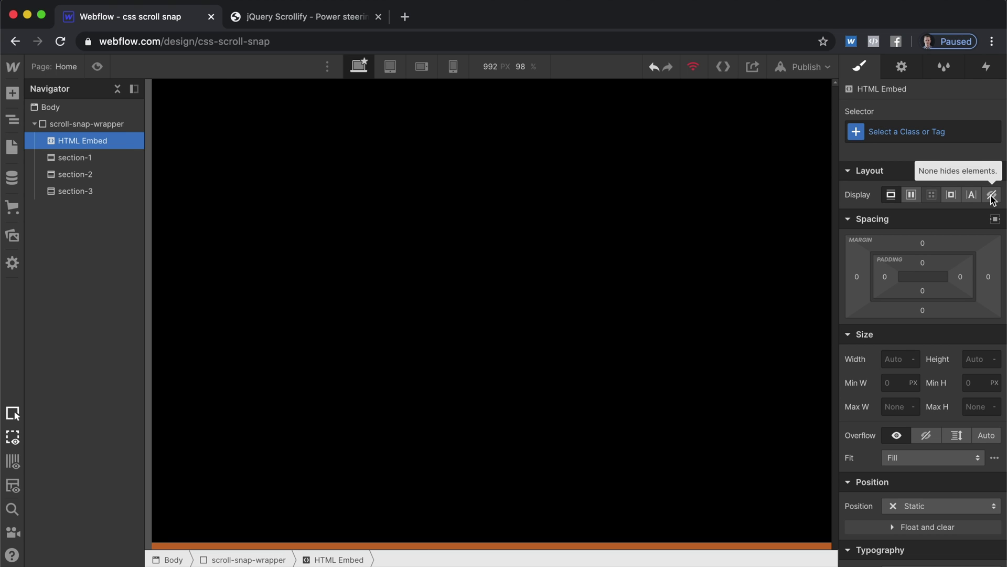
pyautogui.click(992, 195)
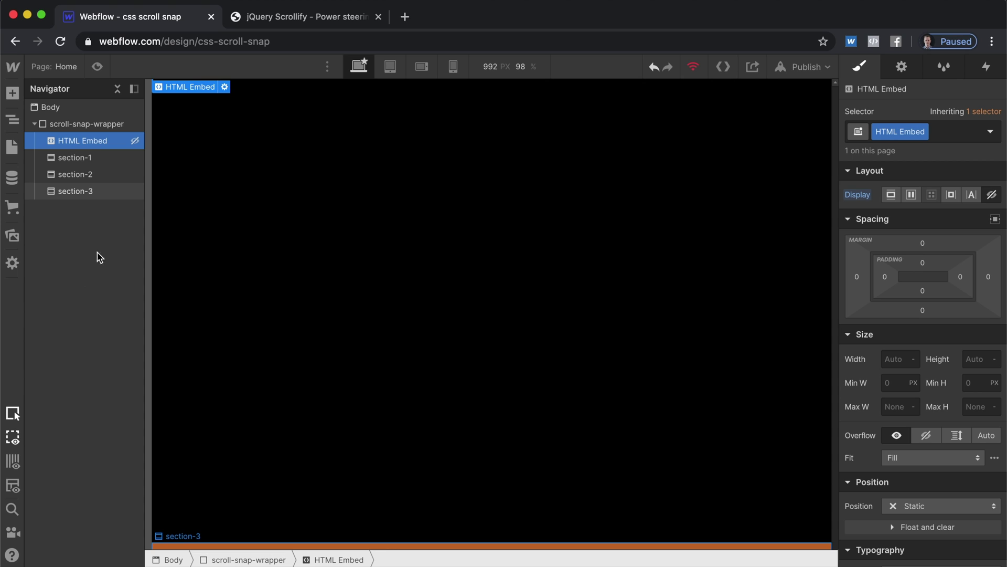
# - Open the embed's code editor and add a <style></style> block split across lines
pyautogui.click(223, 87)
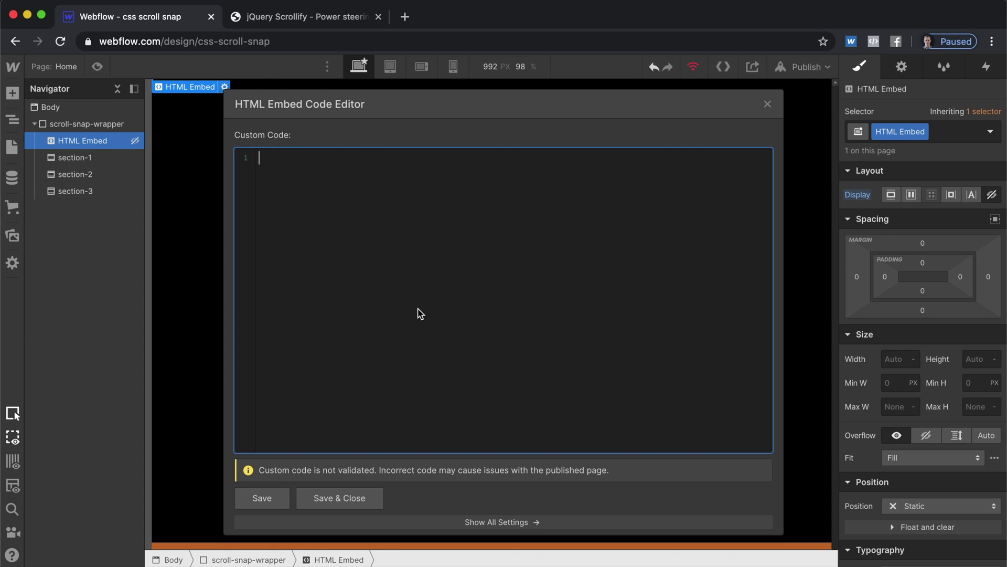
pyautogui.write('<style></style>')
pyautogui.click(293, 158)
pyautogui.press('Return')
pyautogui.press('Return')
# - Write a .scroll-snap-wrapper rule containing scroll-snap-type: y mandatory;
pyautogui.write('.scroll-snap')
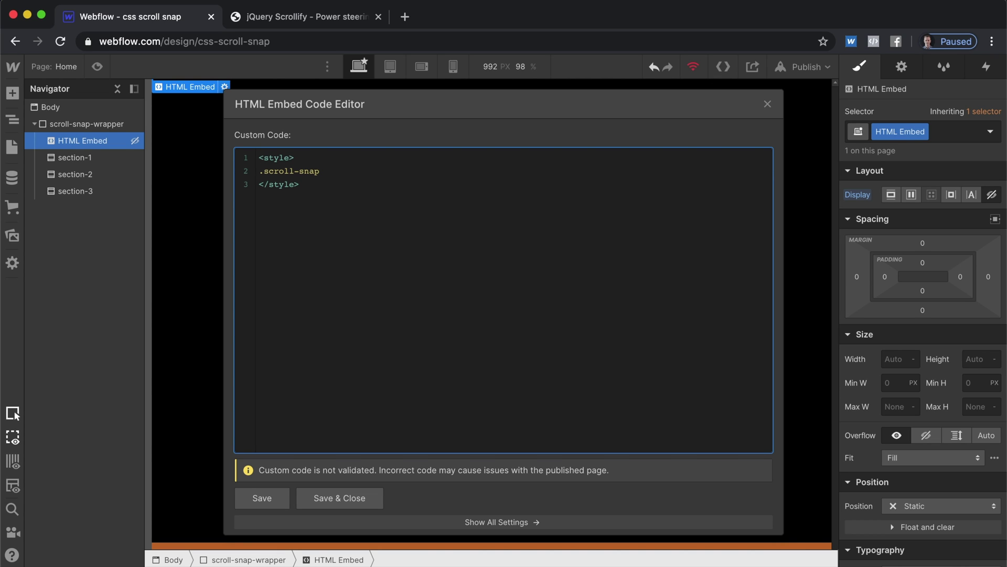
pyautogui.write('-wrapper {}')
pyautogui.press('Return')
pyautogui.press('Up')
pyautogui.press('End')
pyautogui.press('Return')
pyautogui.write('scroll-snap-t')
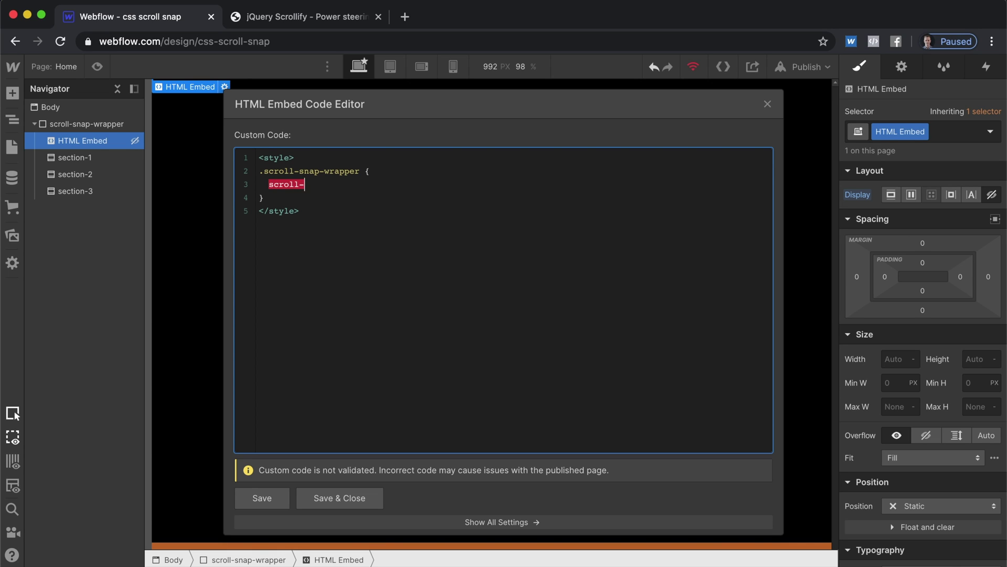
pyautogui.write('ype: y m')
pyautogui.write('and')
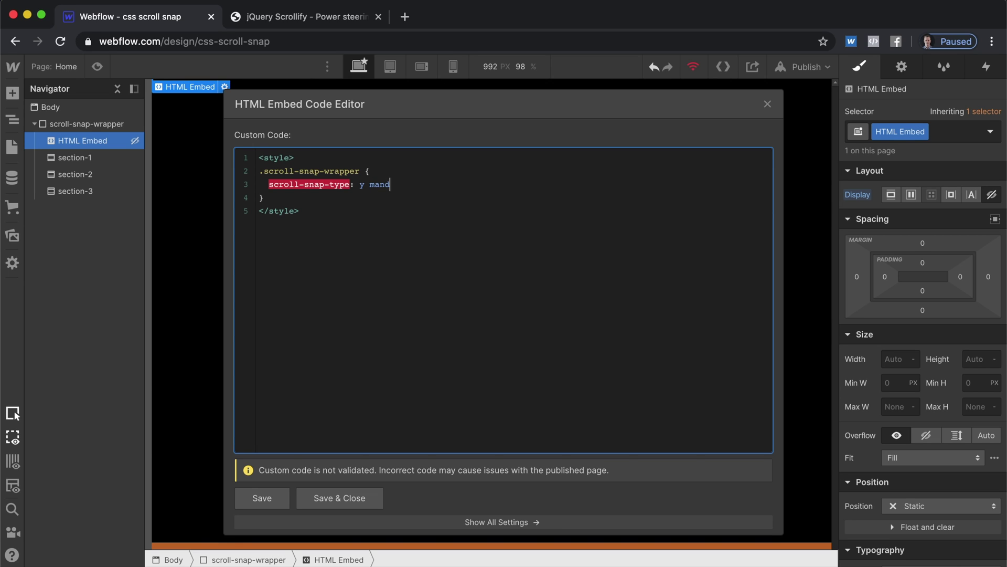
pyautogui.write('atory;')
pyautogui.click(263, 198)
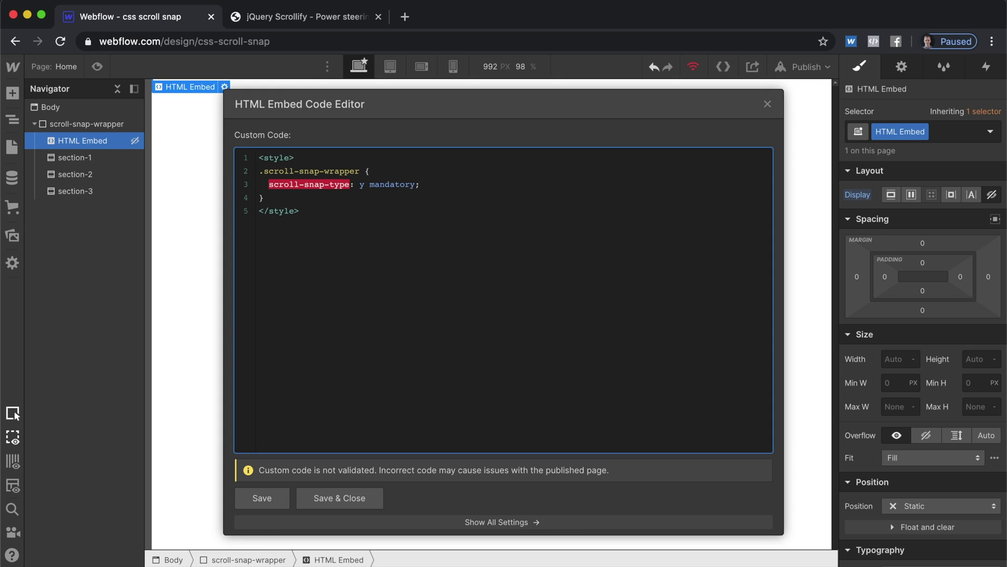
# - Add a .section rule with scroll-snap-align: start; below the wrapper rule
pyautogui.press('Return')
pyautogui.write('secito')
pyautogui.press('BackSpace')
pyautogui.press('BackSpace')
pyautogui.press('BackSpace')
pyautogui.press('BackSpace')
pyautogui.press('BackSpace')
pyautogui.press('BackSpace')
pyautogui.write('.section {')
pyautogui.press('Return')
pyautogui.write('scroll-')
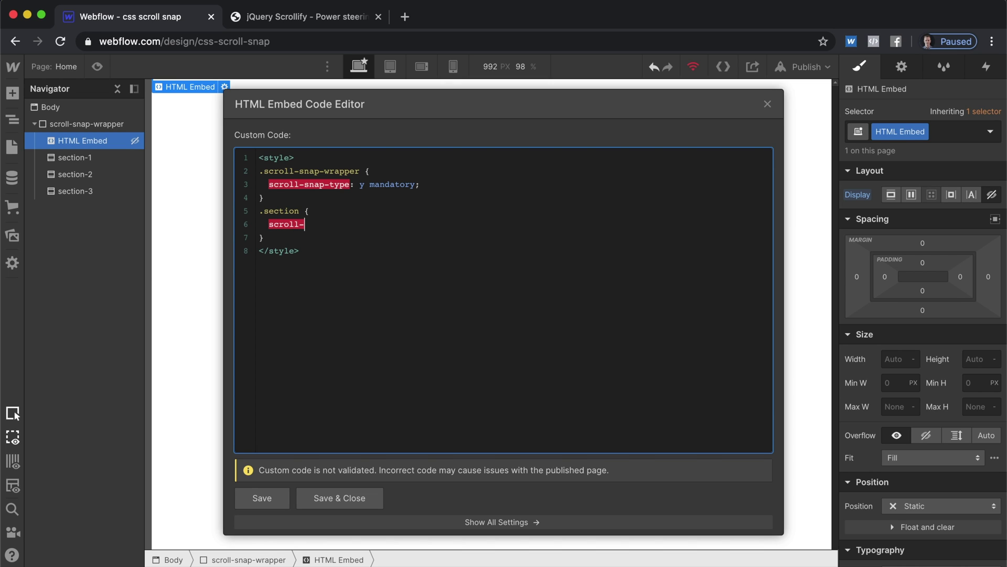
pyautogui.write('snap-align')
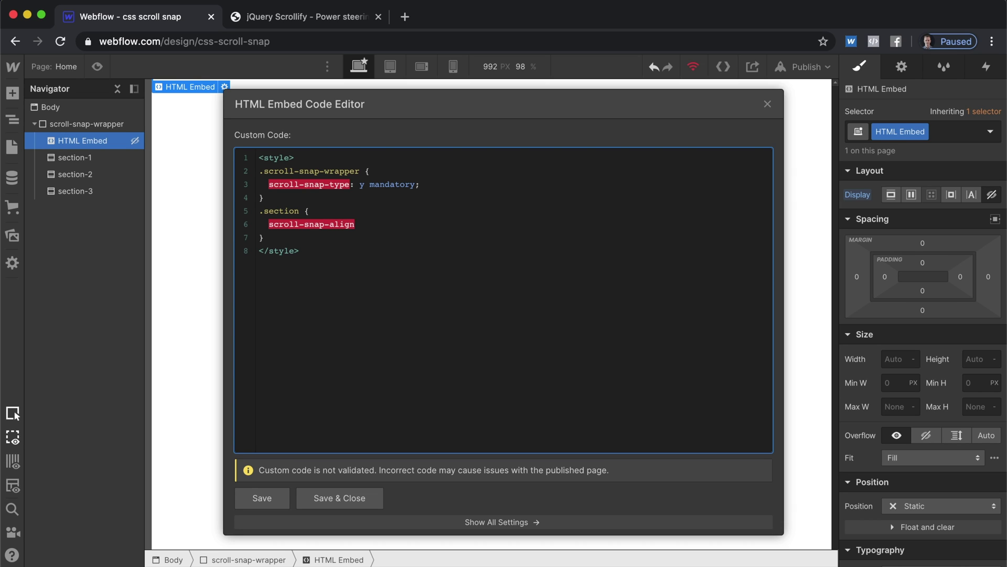
pyautogui.write(': start;')
pyautogui.click(278, 237)
# - Copy the .section rule twice and rename the first two selectors to .section-1 and .section-2
pyautogui.moveTo(269, 237); pyautogui.dragTo(247, 212)
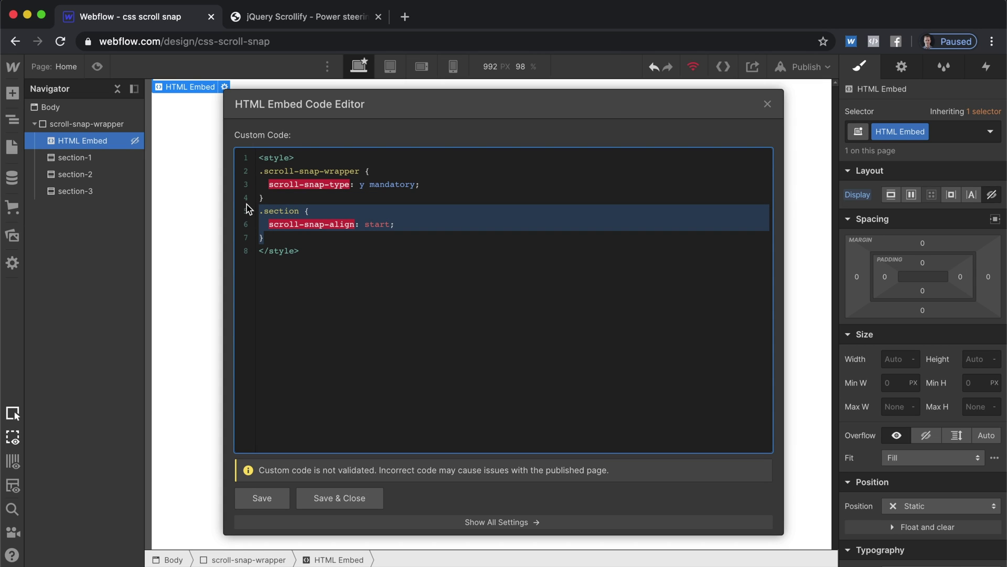
pyautogui.hotkey('ctrl', 'c')
pyautogui.press('Right')
pyautogui.press('Return')
pyautogui.hotkey('ctrl', 'v')
pyautogui.press('Return')
pyautogui.hotkey('ctrl', 'v')
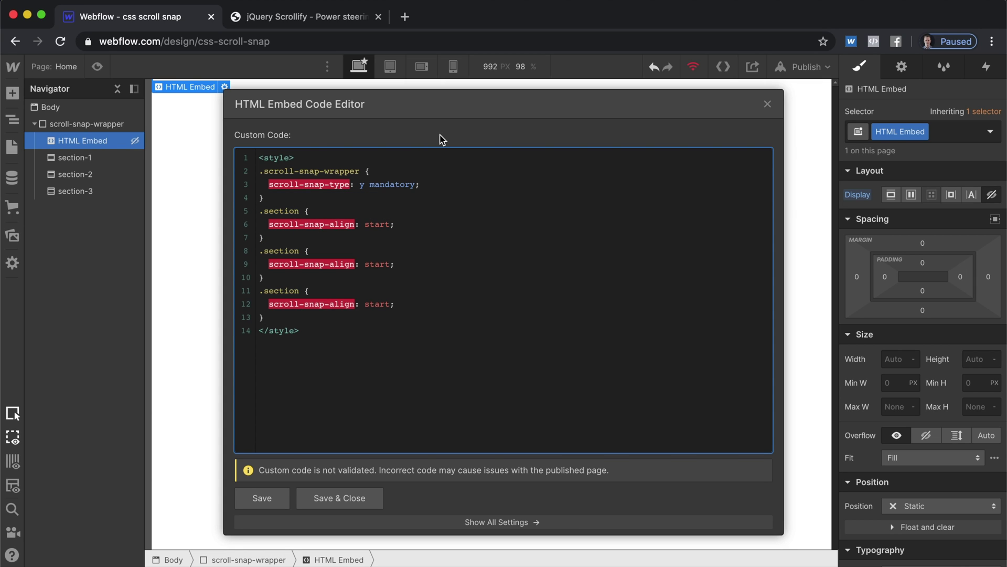
pyautogui.click(308, 211)
pyautogui.write('-1')
pyautogui.click(308, 251)
pyautogui.write('-2')
pyautogui.click(307, 291)
# - Rename the third selector to .section-3 and save and close the embed code
pyautogui.write('-3')
pyautogui.click(351, 502)
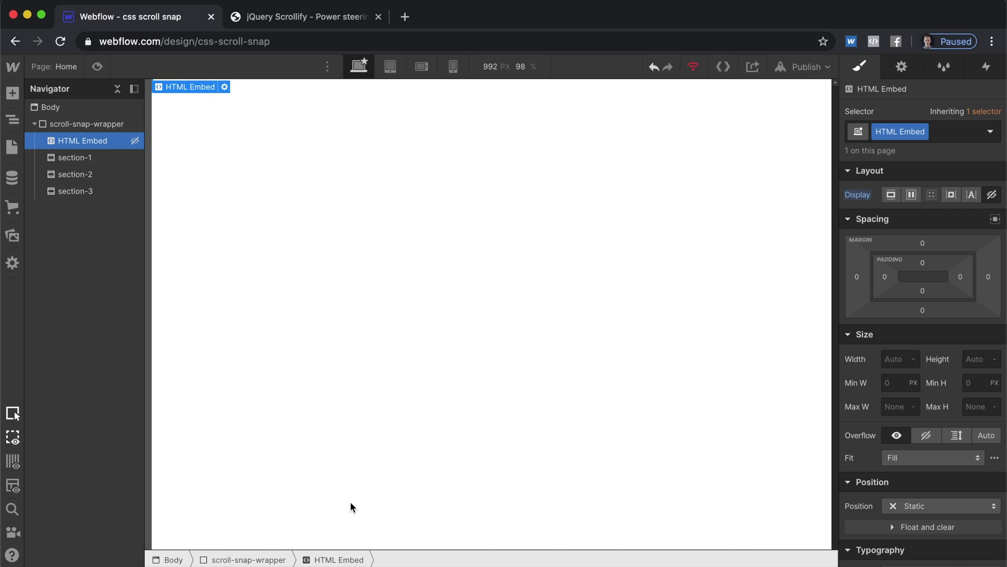
pyautogui.scroll(-5, 484, 273)
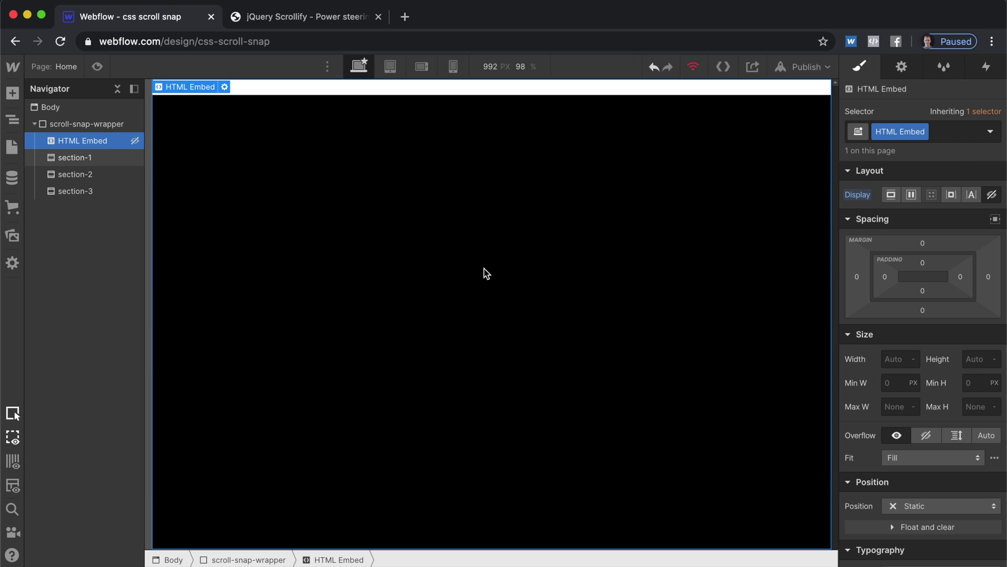
pyautogui.scroll(5, 483, 273)
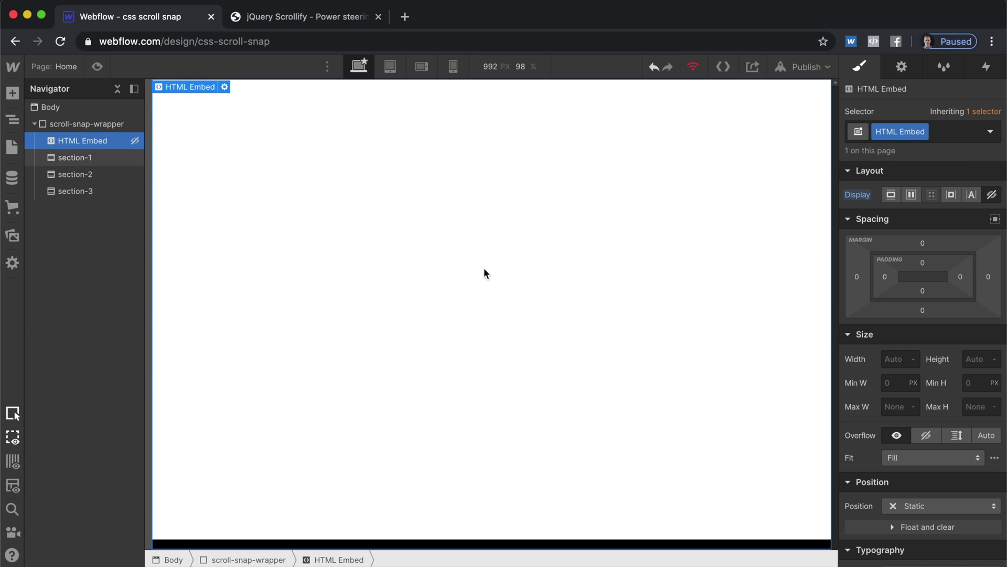
# - Scroll the canvas up and down to confirm the white, black and orange sections snap into place
pyautogui.scroll(-3, 483, 263)
pyautogui.scroll(-5, 484, 250)
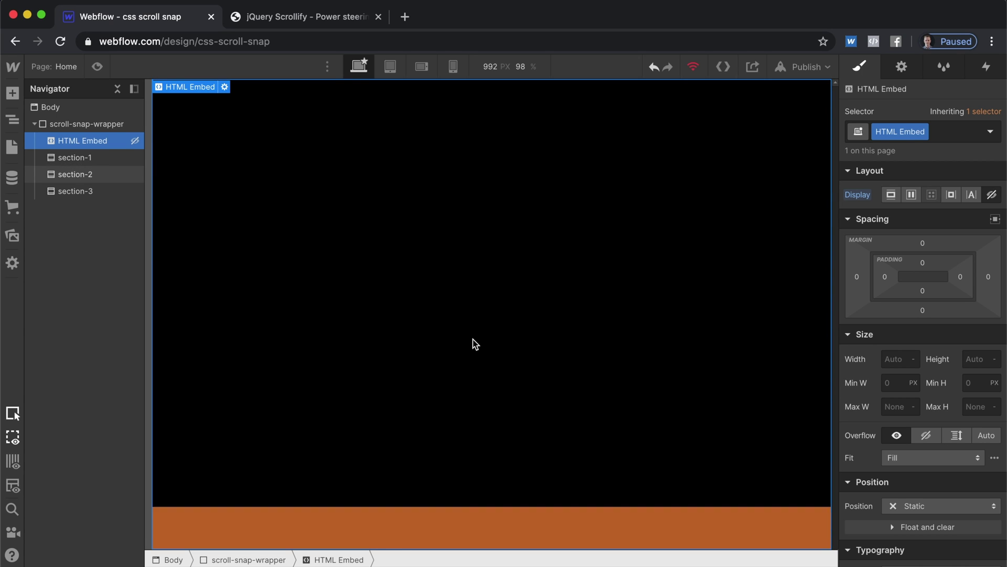
pyautogui.scroll(3, 474, 344)
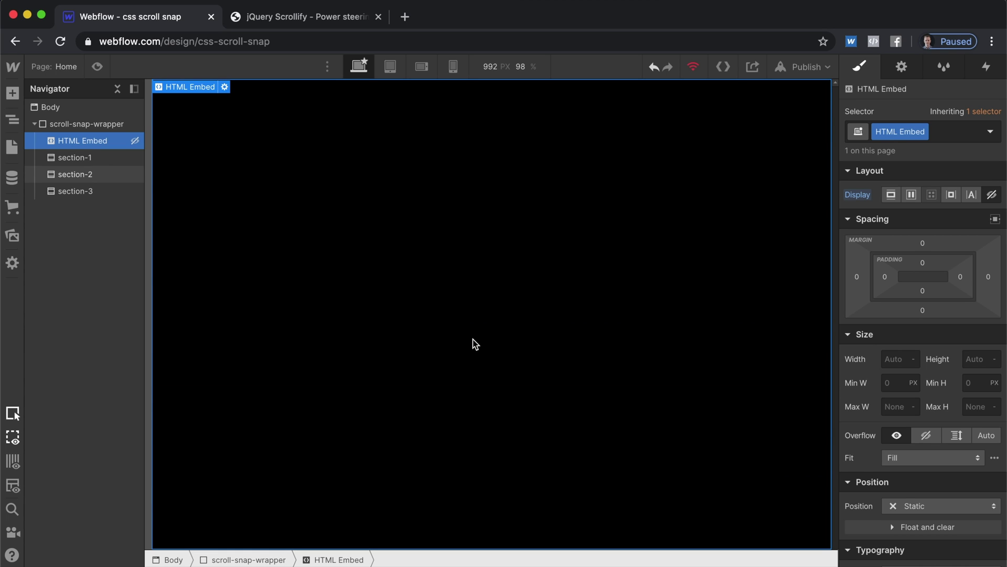
pyautogui.scroll(-2, 475, 343)
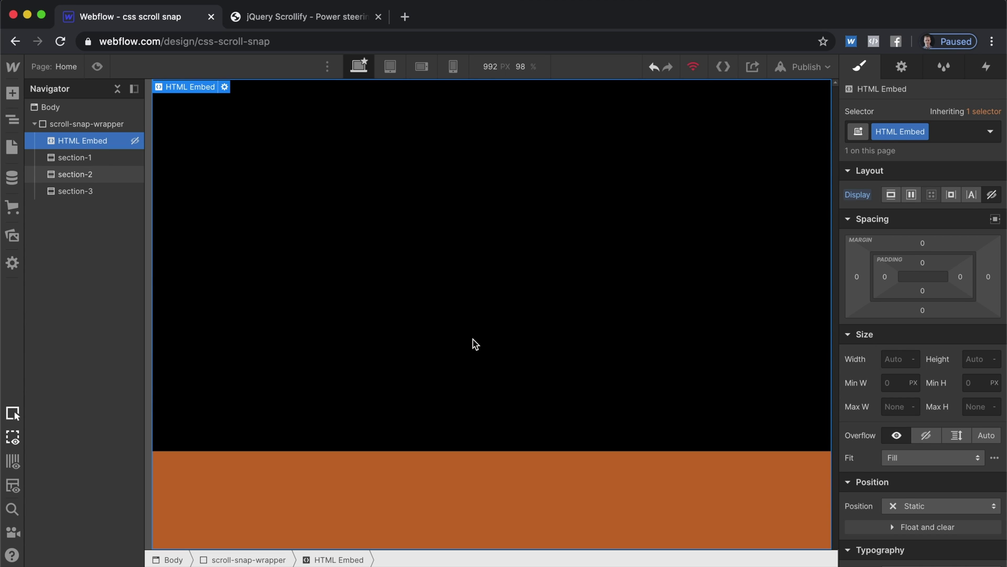
pyautogui.scroll(2, 475, 344)
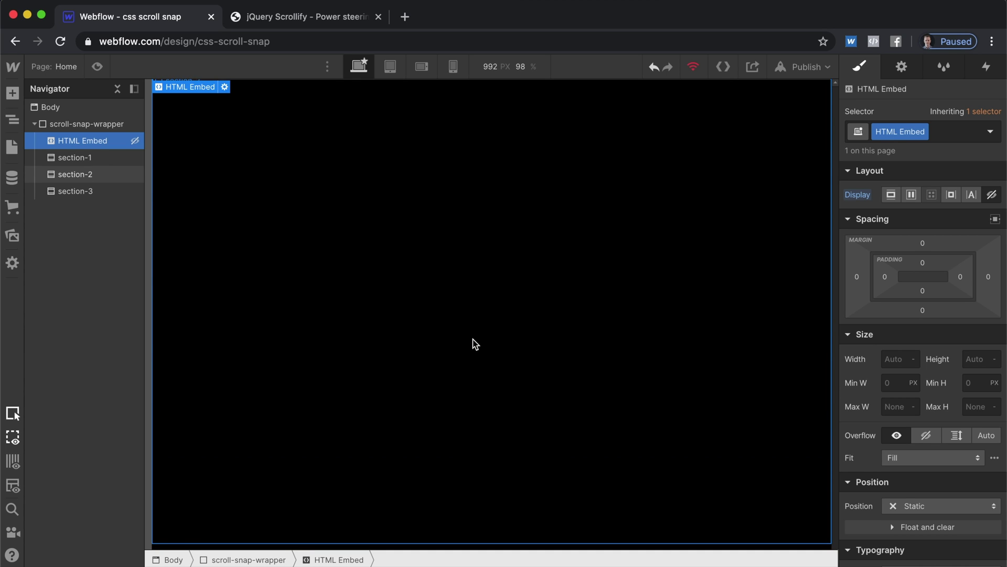
pyautogui.scroll(-2, 475, 344)
pyautogui.scroll(1, 474, 344)
pyautogui.scroll(-2, 474, 344)
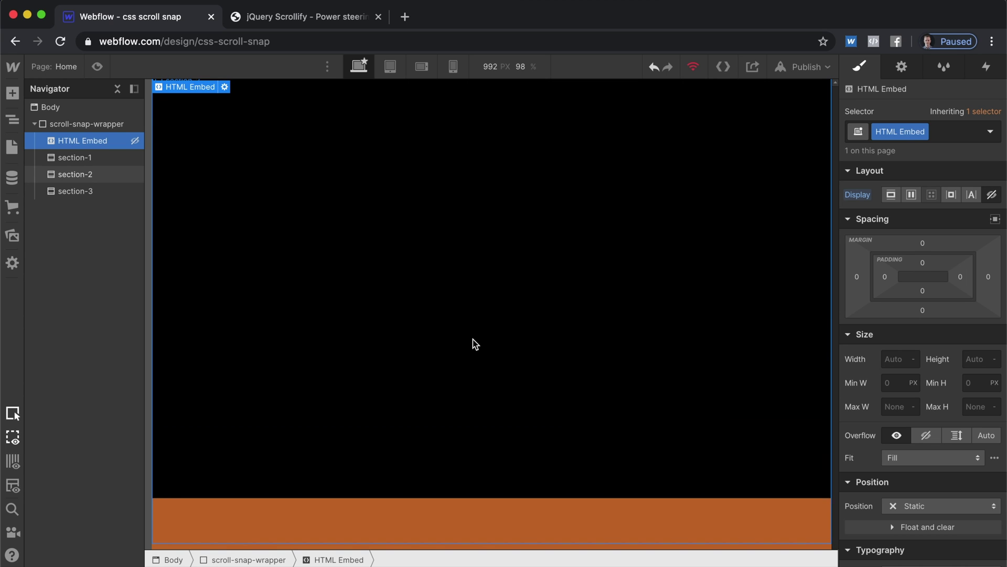
pyautogui.scroll(-2, 475, 344)
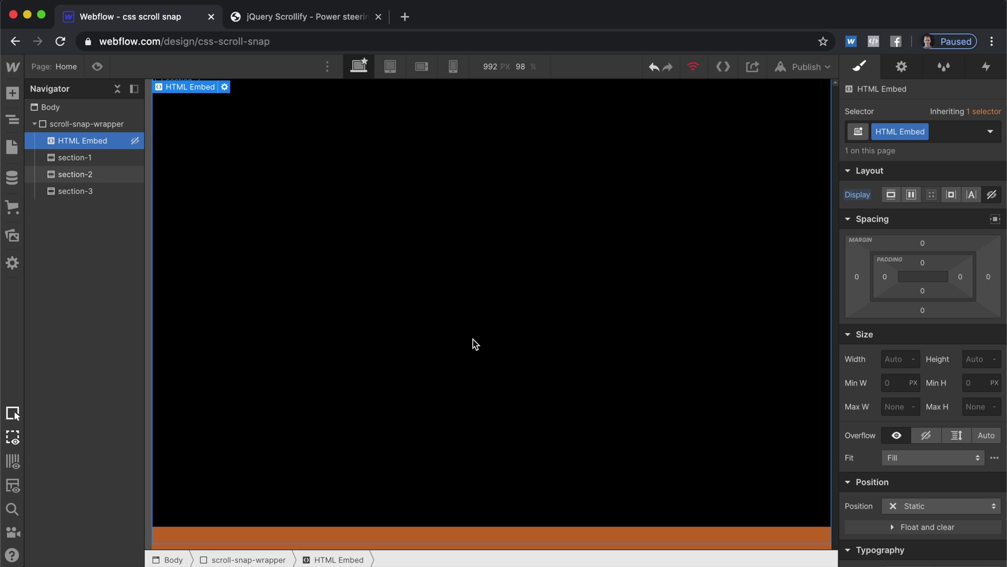
pyautogui.scroll(3, 475, 344)
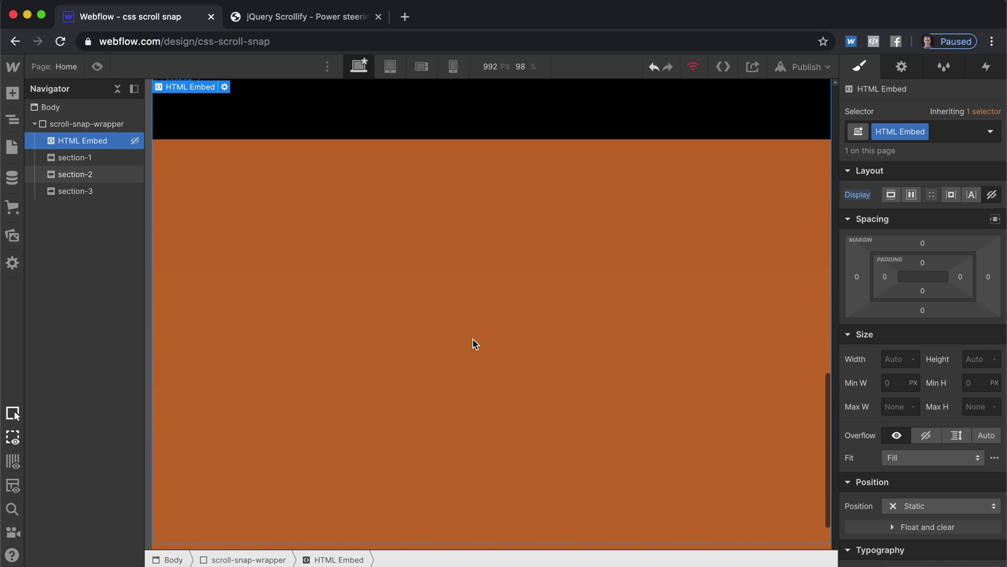
pyautogui.scroll(3, 474, 344)
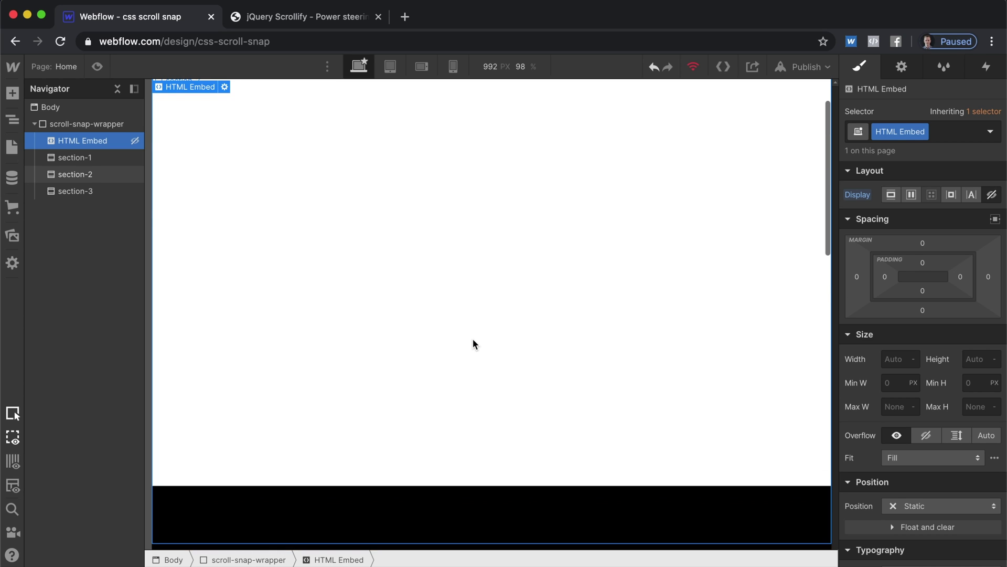
pyautogui.scroll(-3, 473, 344)
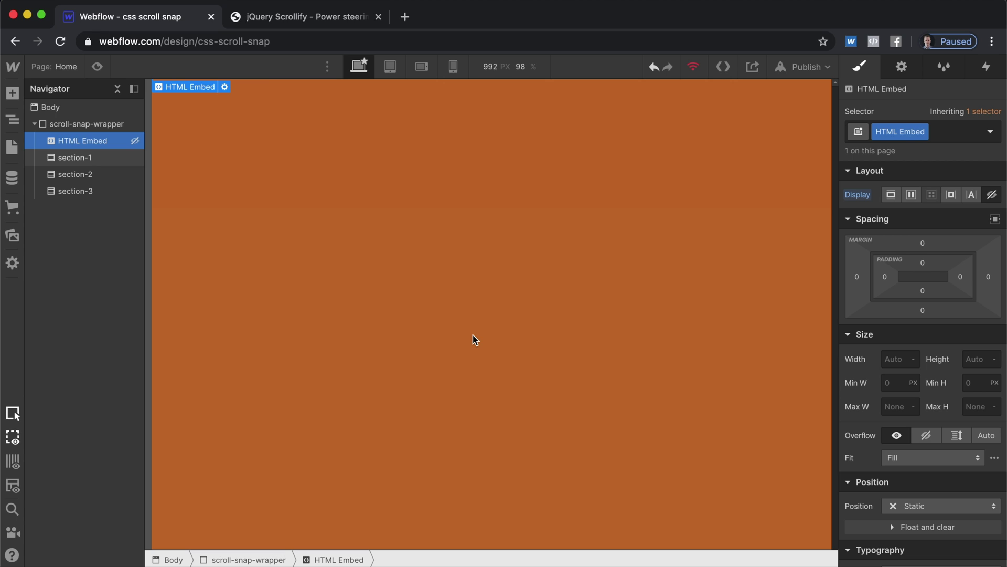
pyautogui.scroll(2, 474, 339)
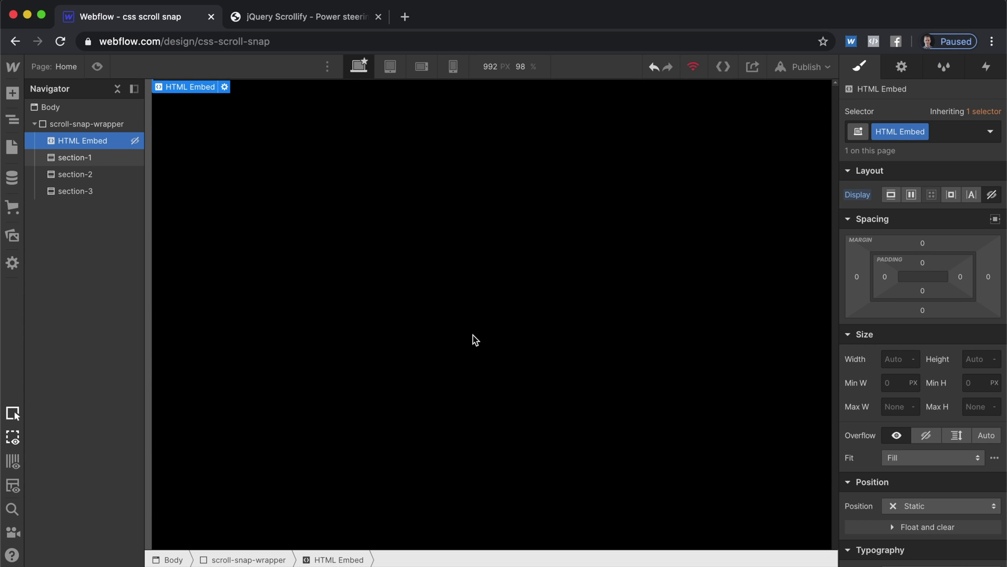
pyautogui.scroll(2, 473, 340)
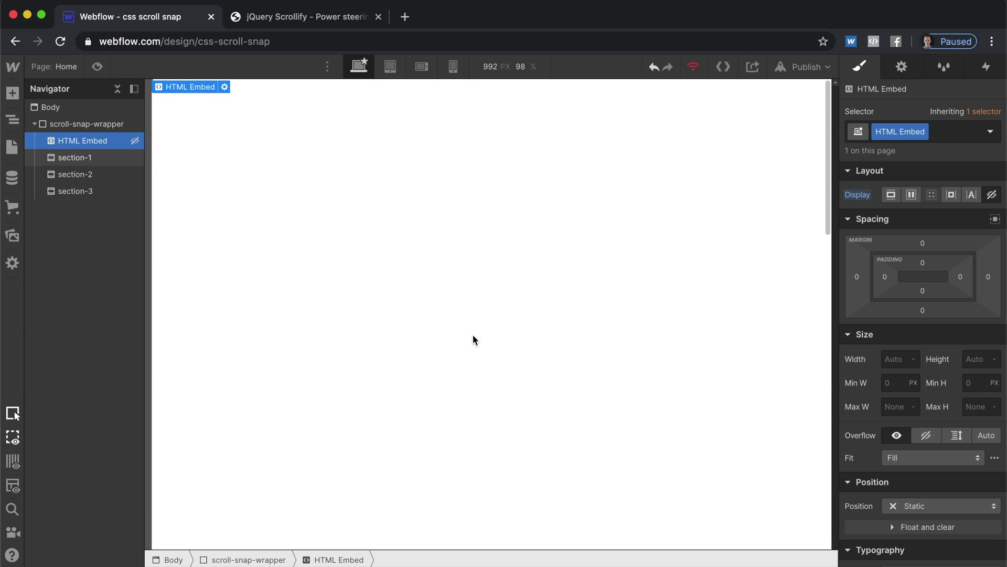
pyautogui.scroll(-3, 473, 340)
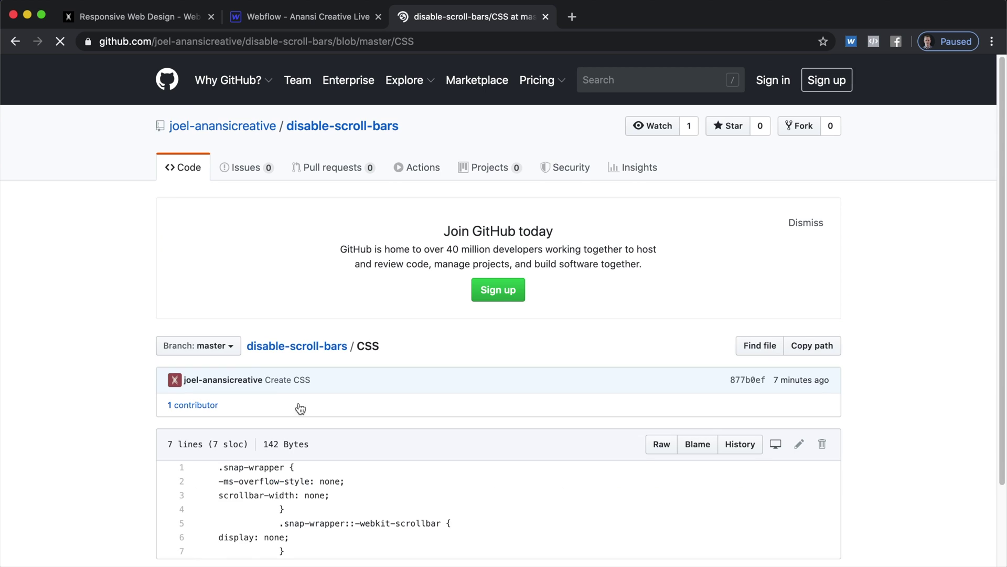
# - Scroll to and select the seven CSS lines that hide .snap-wrapper's scrollbars
pyautogui.scroll(-2, 308, 407)
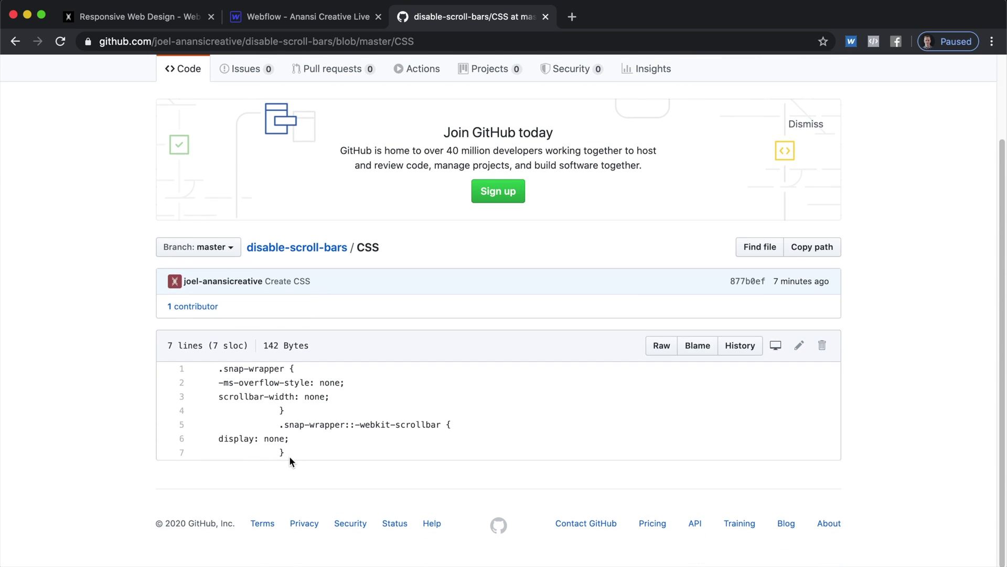
pyautogui.moveTo(288, 453); pyautogui.dragTo(186, 370)
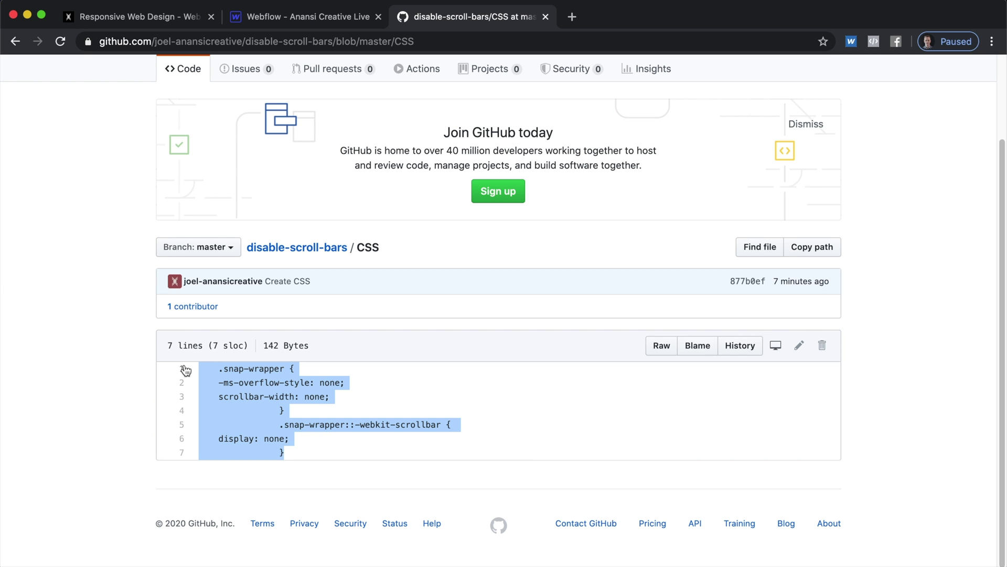
pyautogui.click(275, 486)
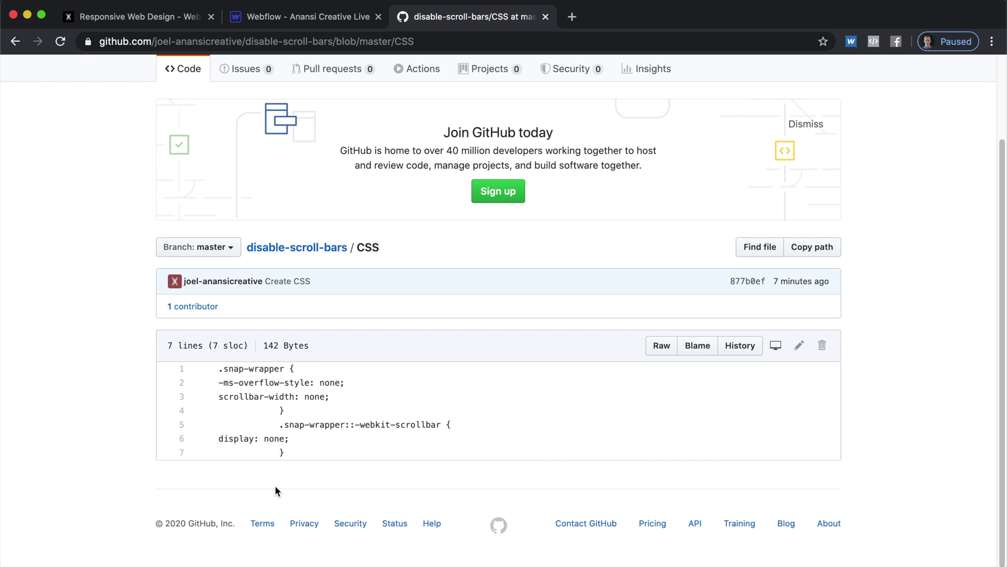